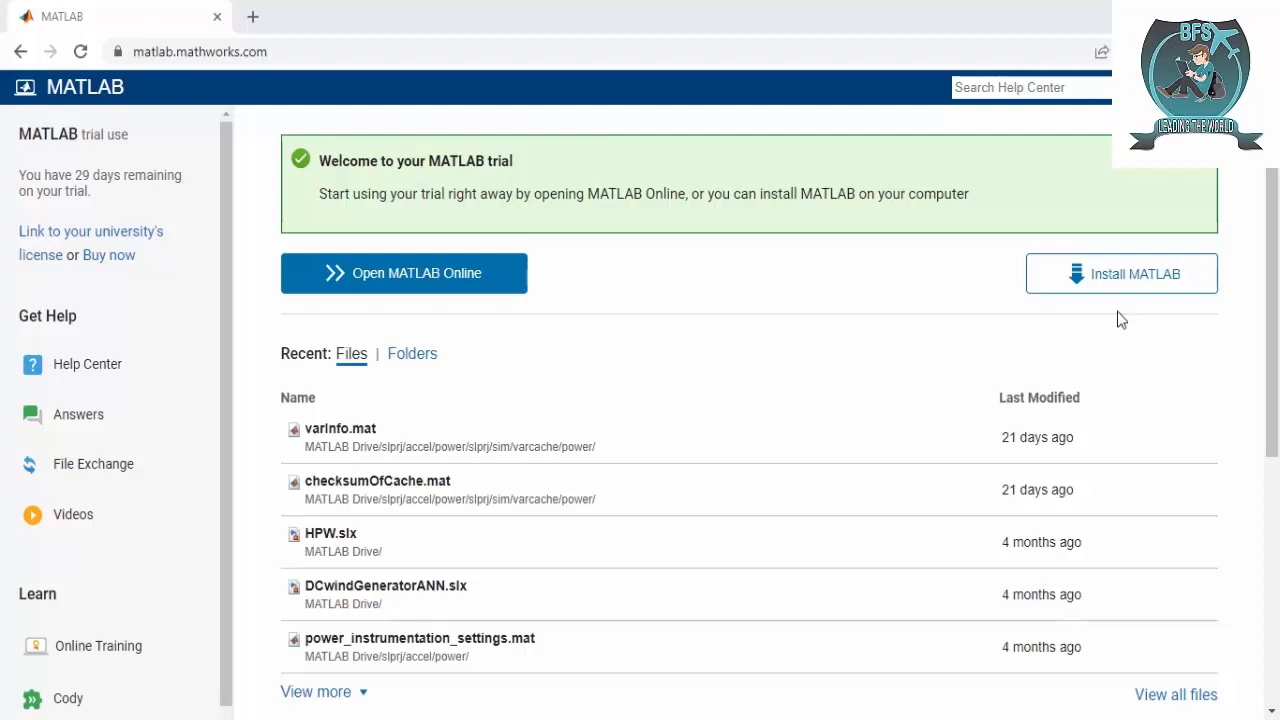
Step: Open MATLAB Online from the trial account page and launch Simulink
scroll(1134, 248, "down", 3)
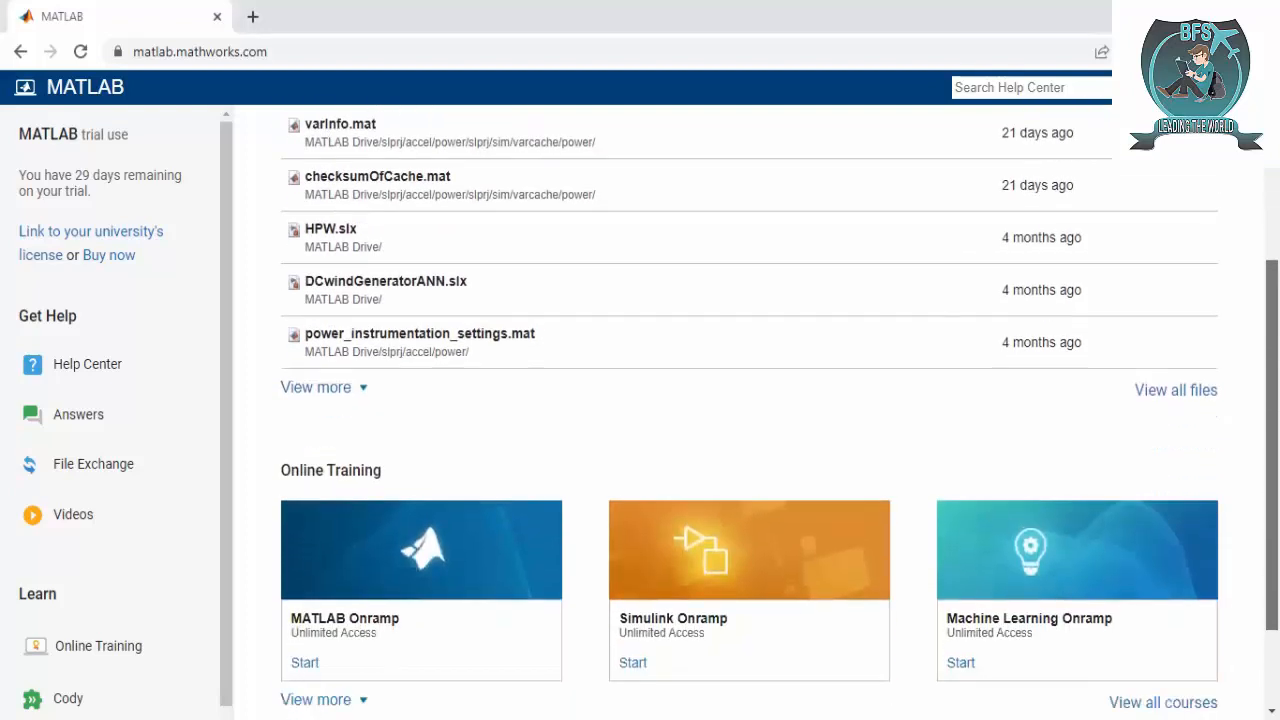
scroll(1134, 248, "up", 3)
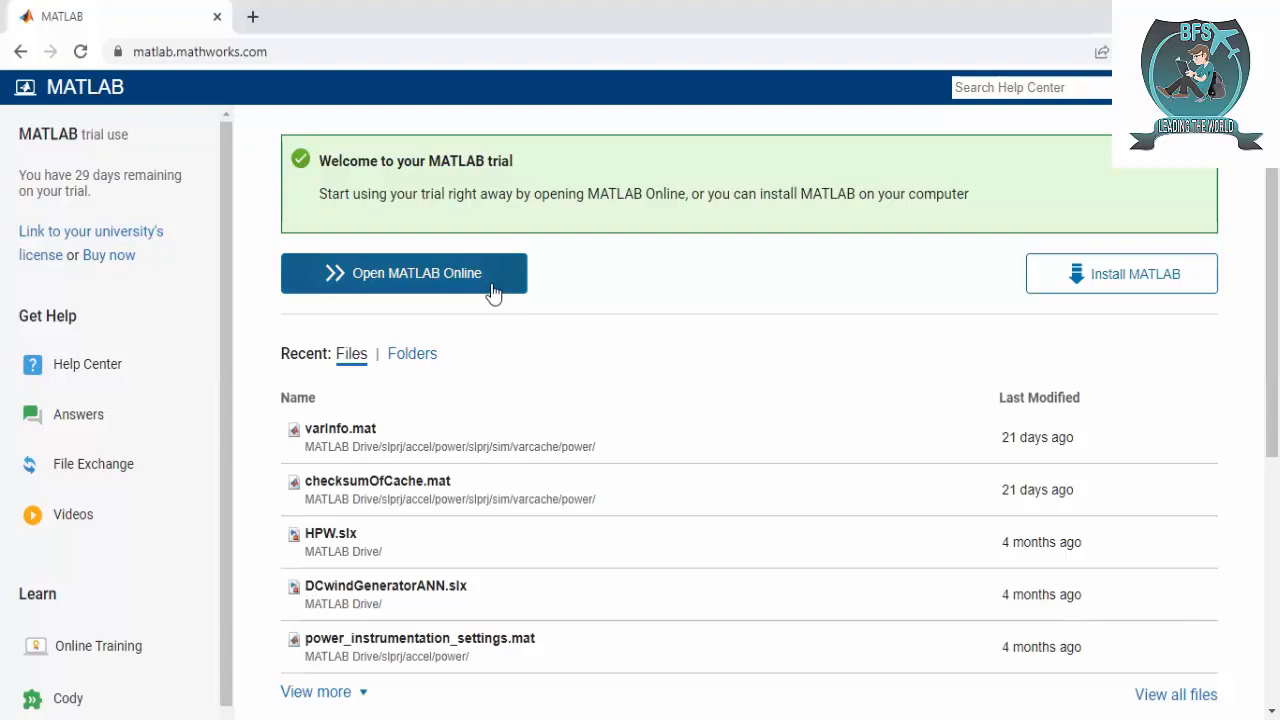
left_click(493, 290)
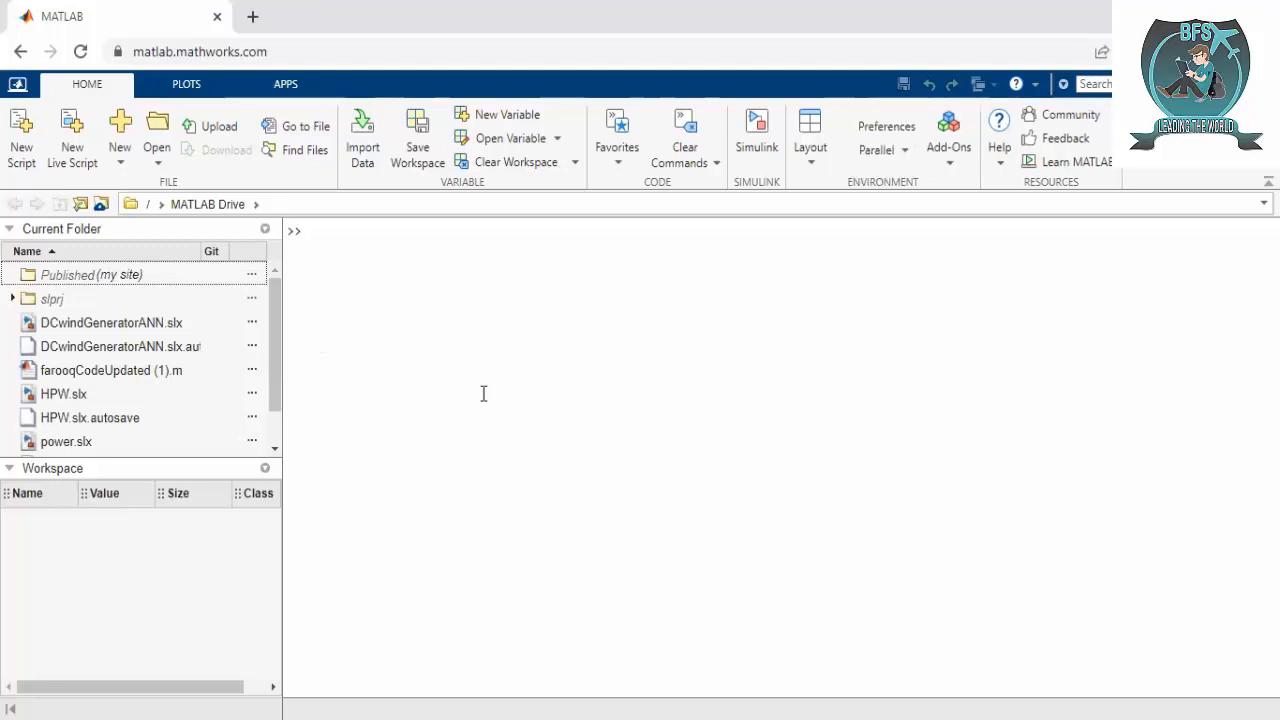
left_click(756, 122)
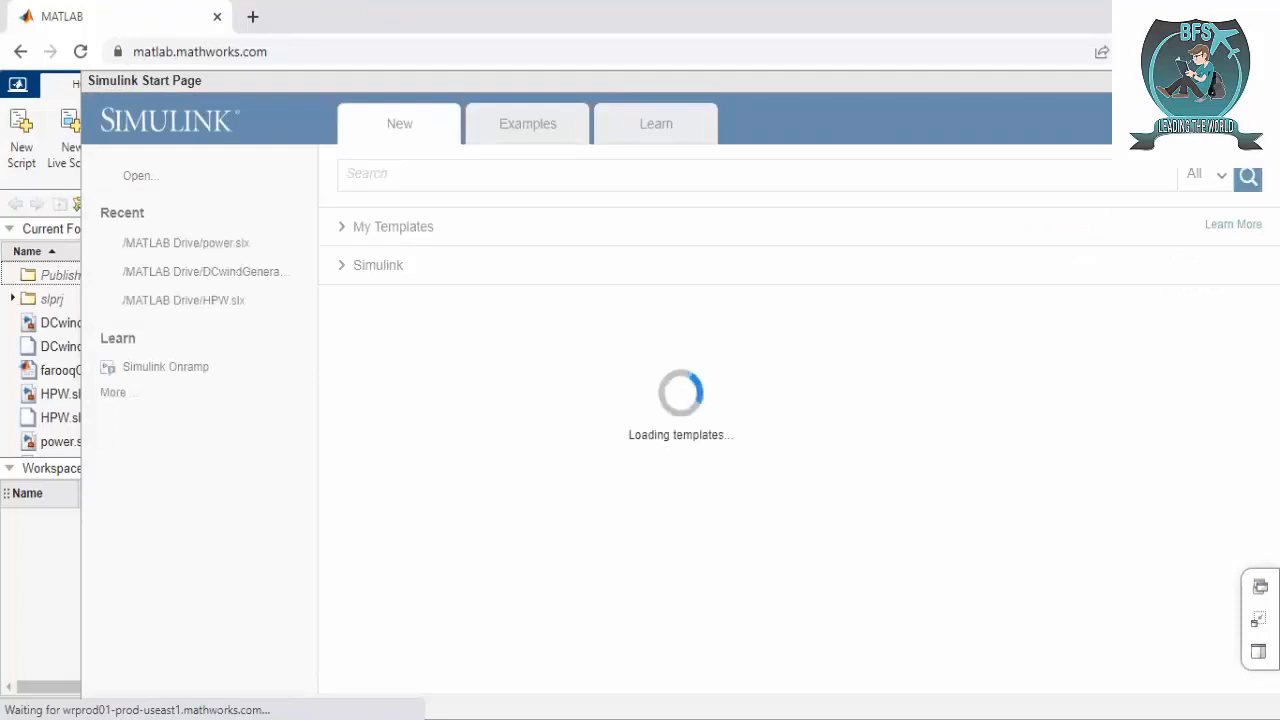
Step: Create a new blank Simulink model and maximize its window
left_click(349, 390)
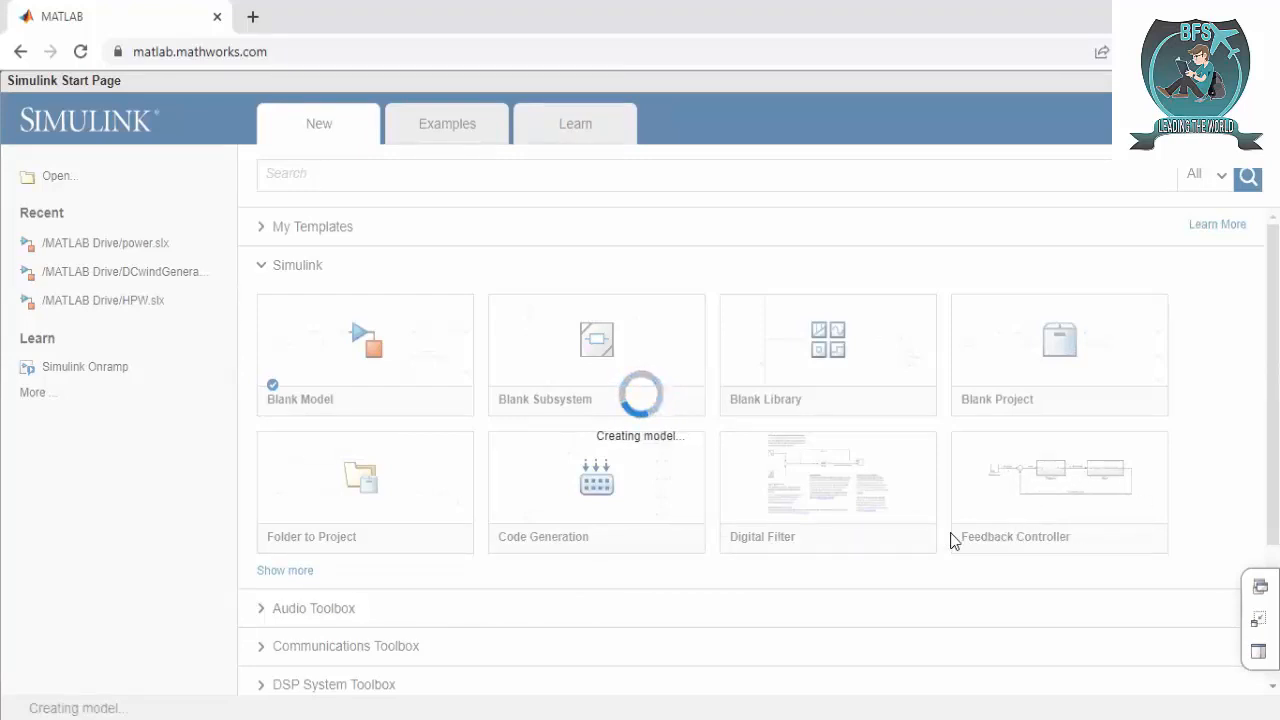
mouse_move(651, 519)
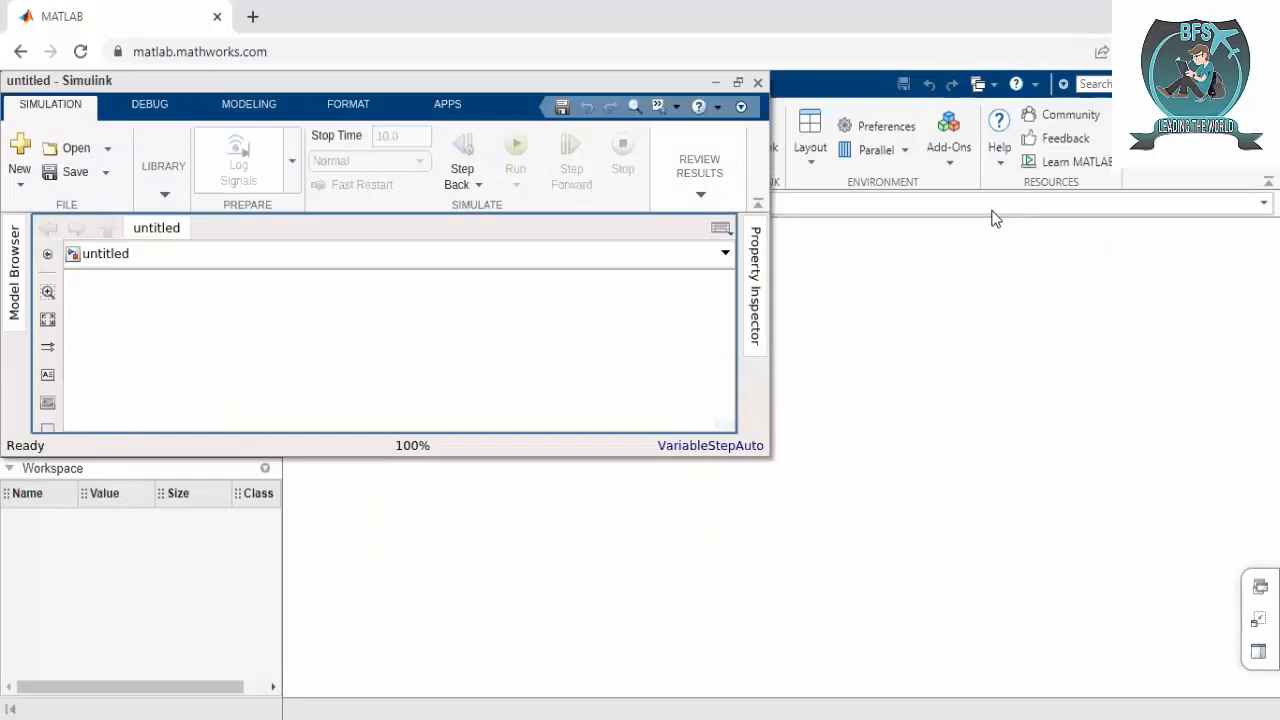
left_click(737, 82)
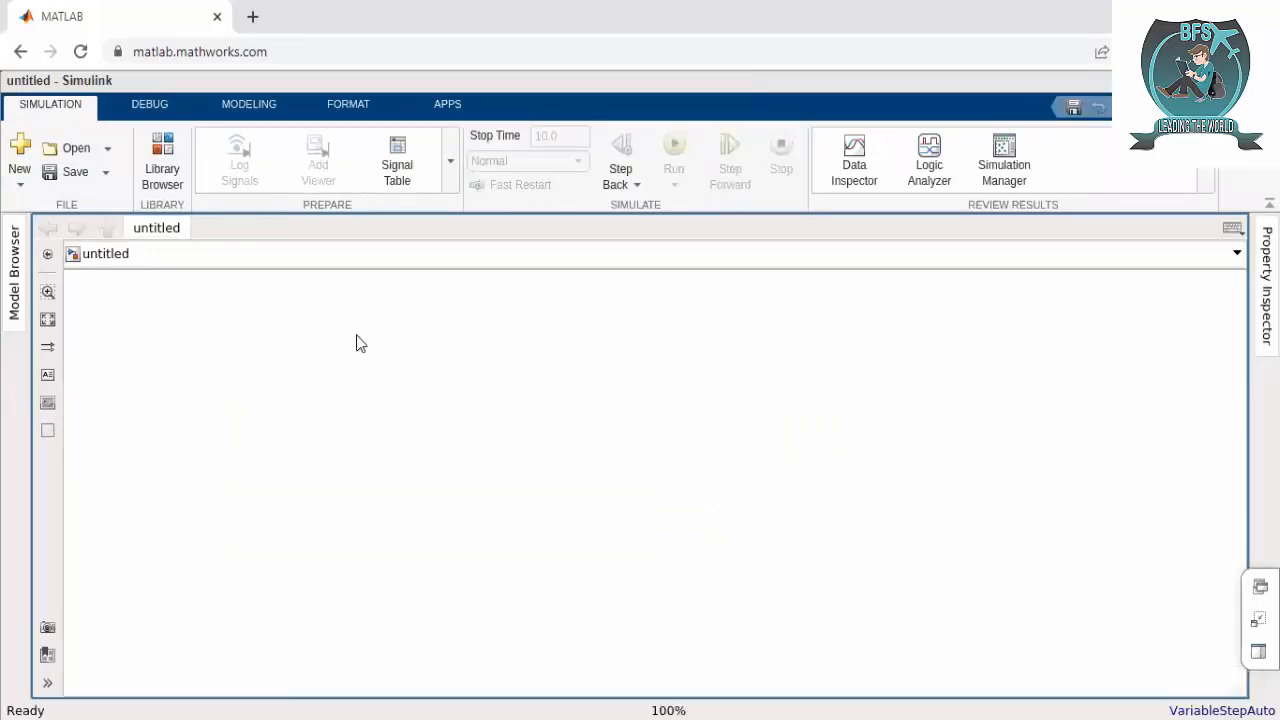
Step: Open the Simulink Library Browser and look through its list of block libraries
left_click(163, 158)
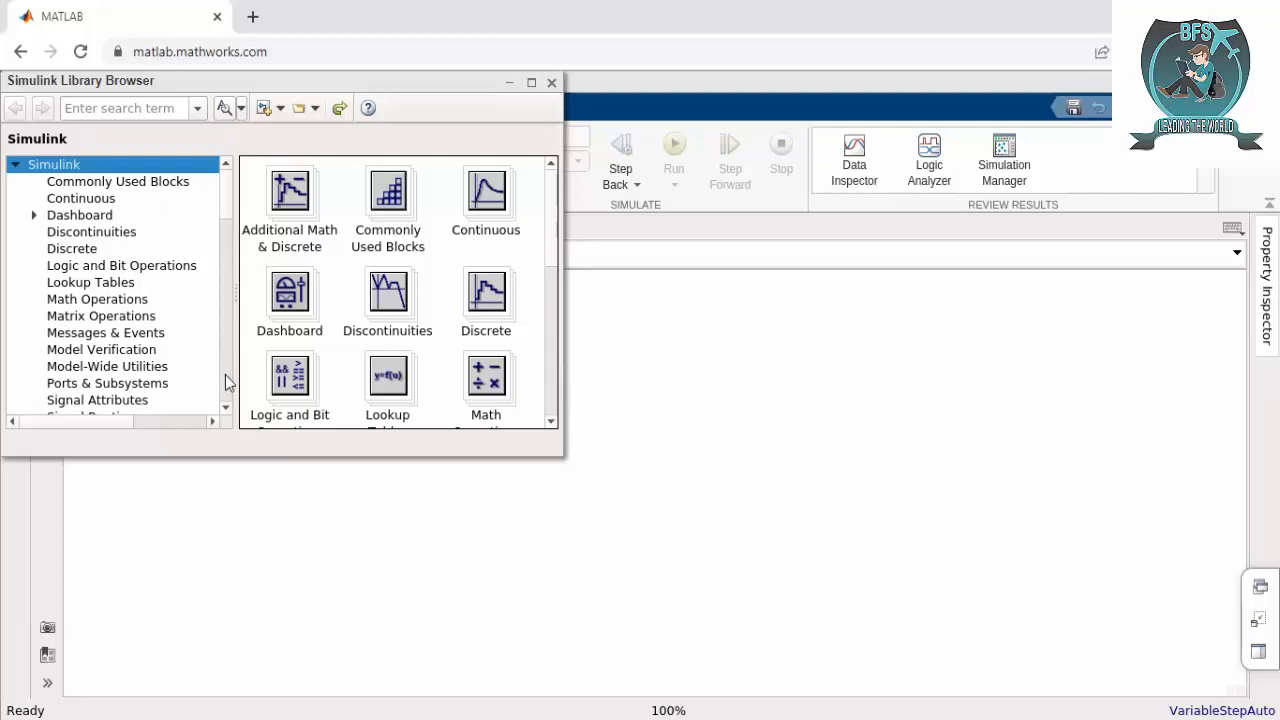
scroll(226, 381, "down", 20)
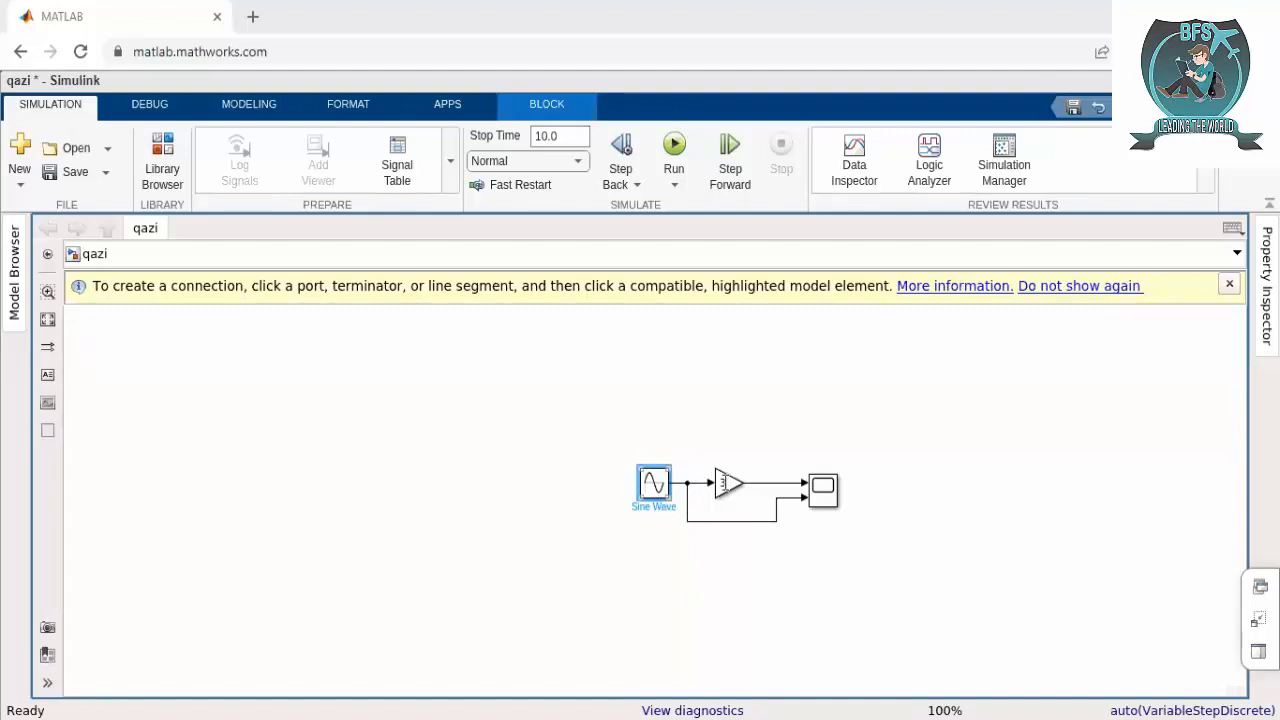
left_click(727, 483)
left_click(832, 498)
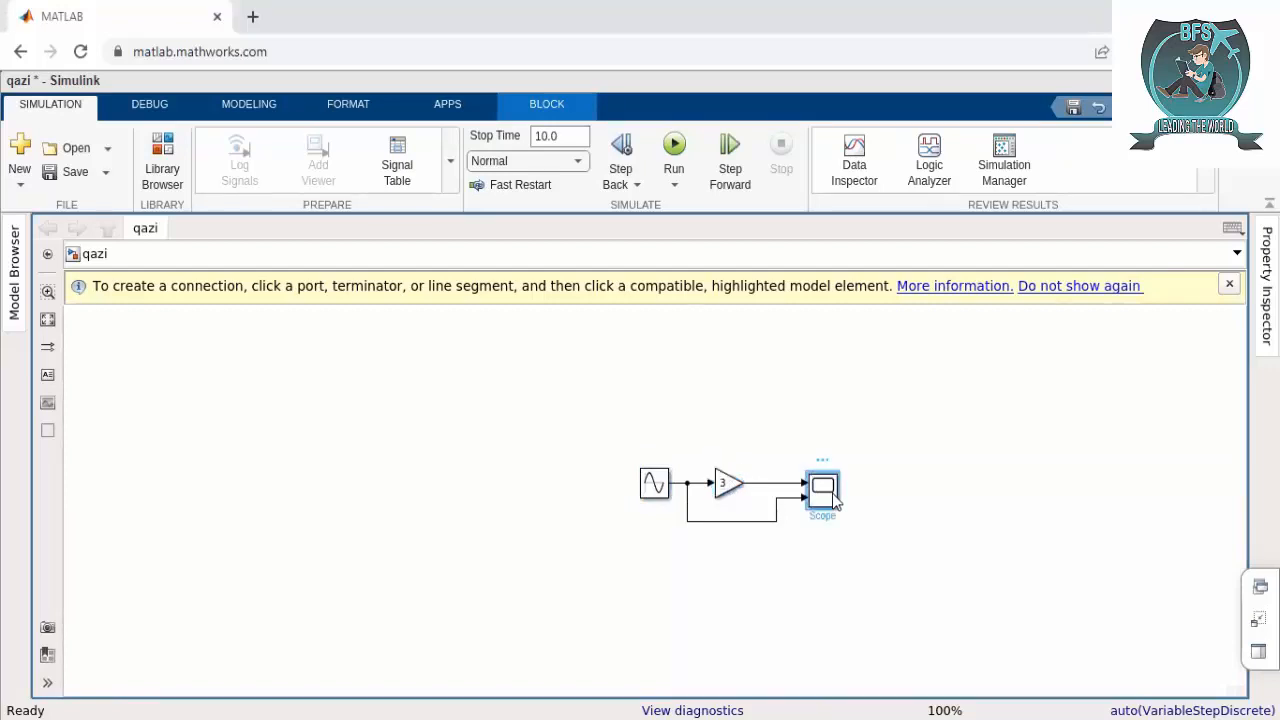
left_click(731, 485)
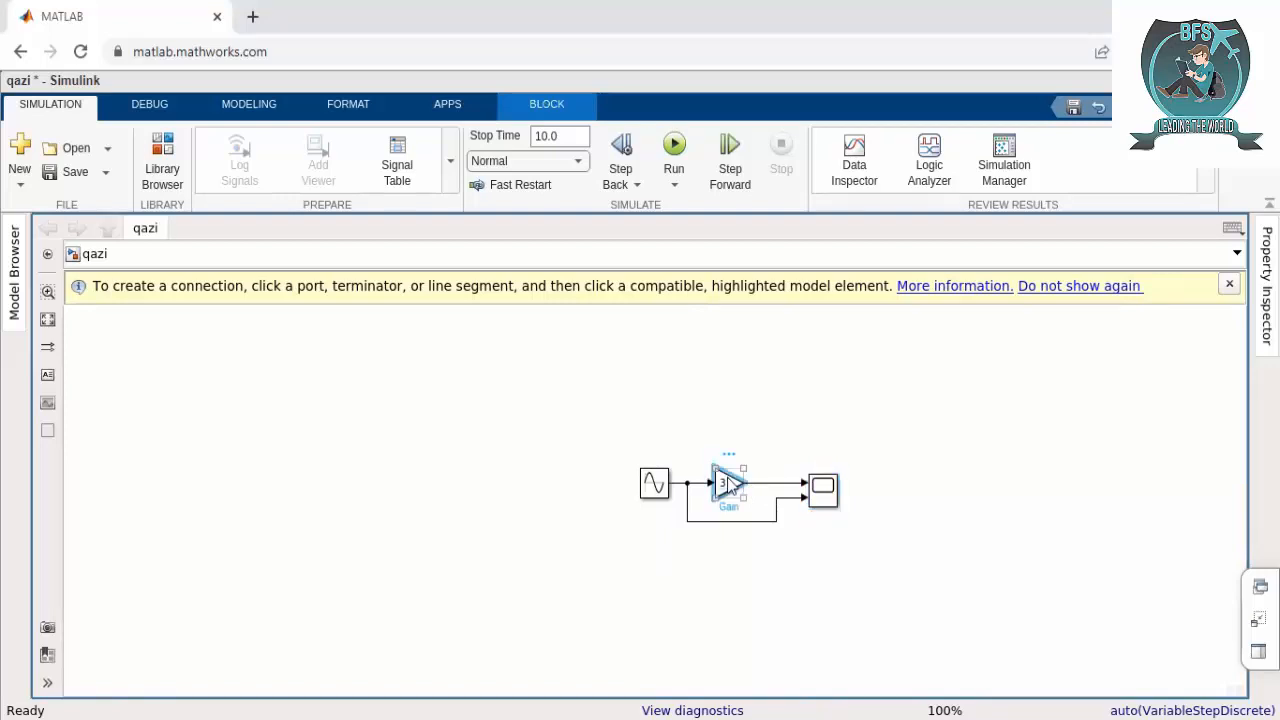
Step: Run the sine wave and gain model, view both signals in the Scope, and put the Scope window away
left_click(677, 165)
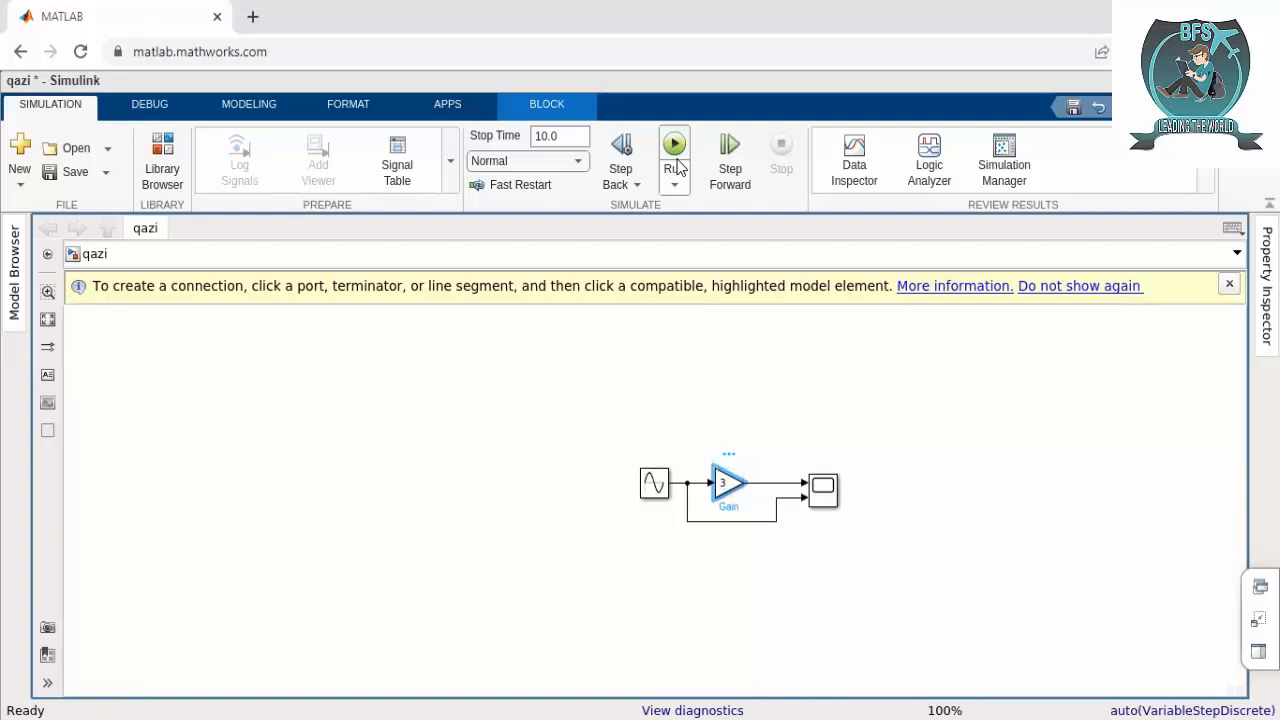
left_click(677, 166)
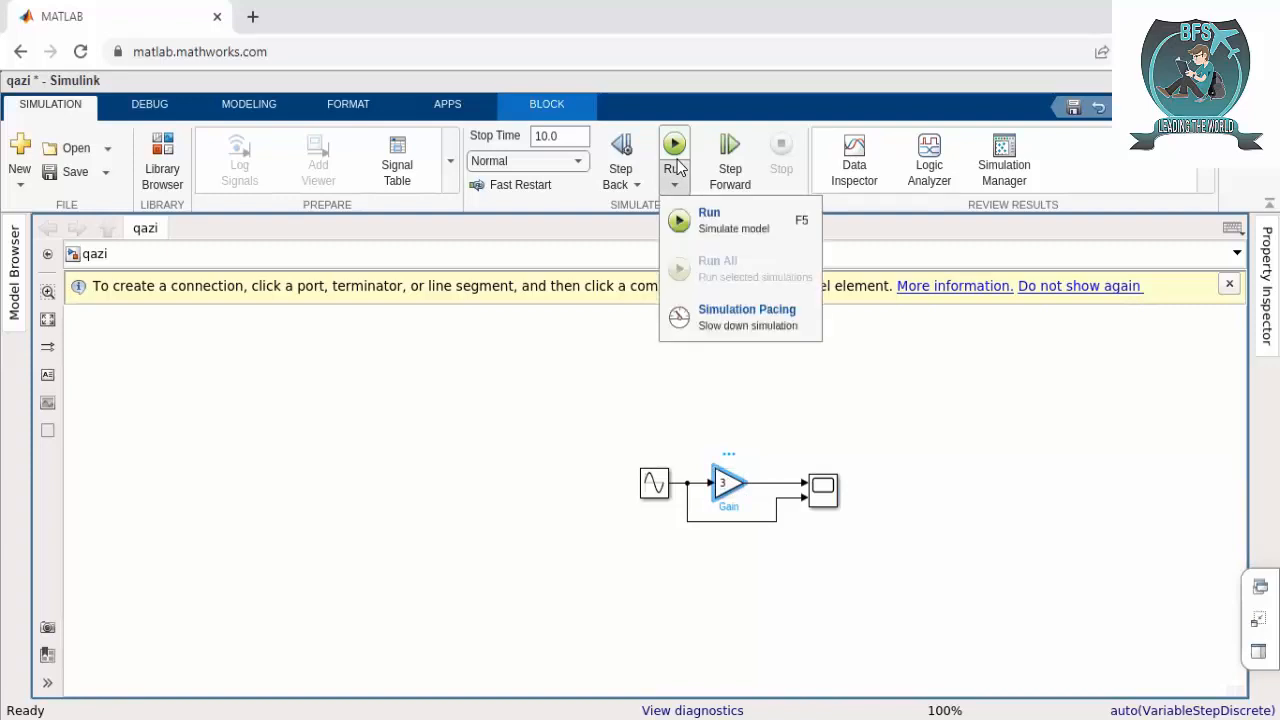
left_click(700, 228)
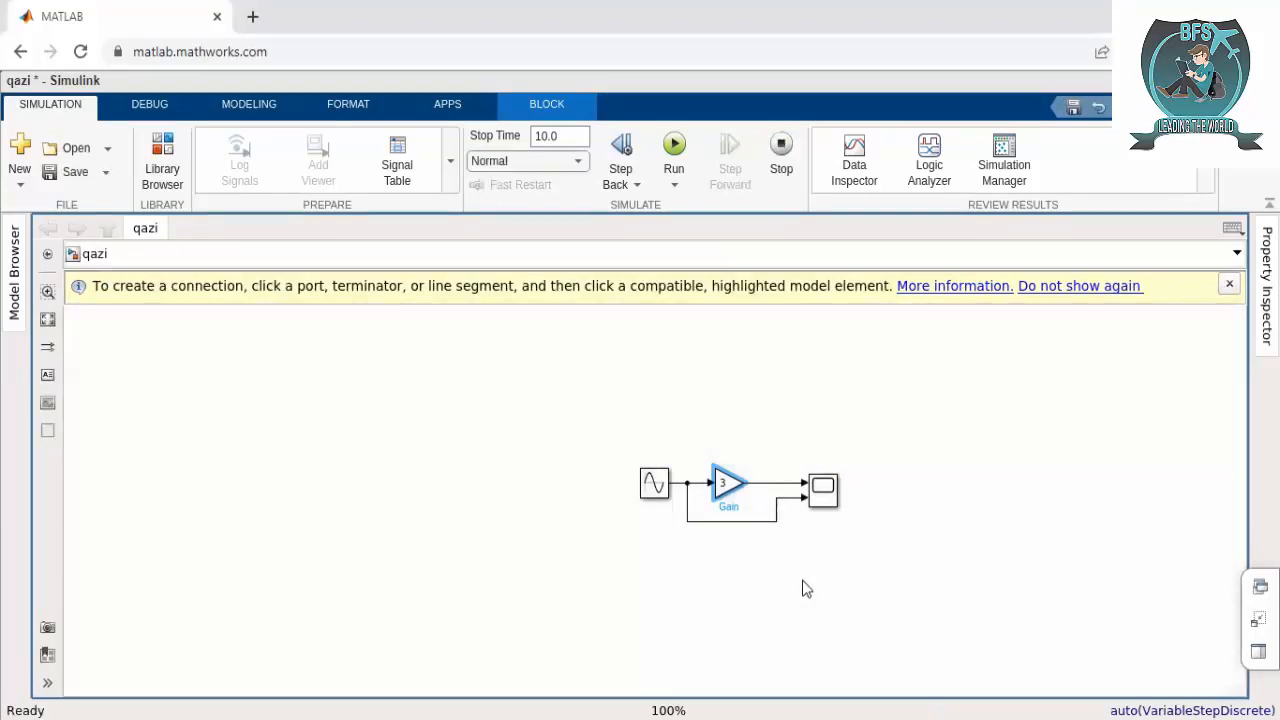
left_click(826, 488)
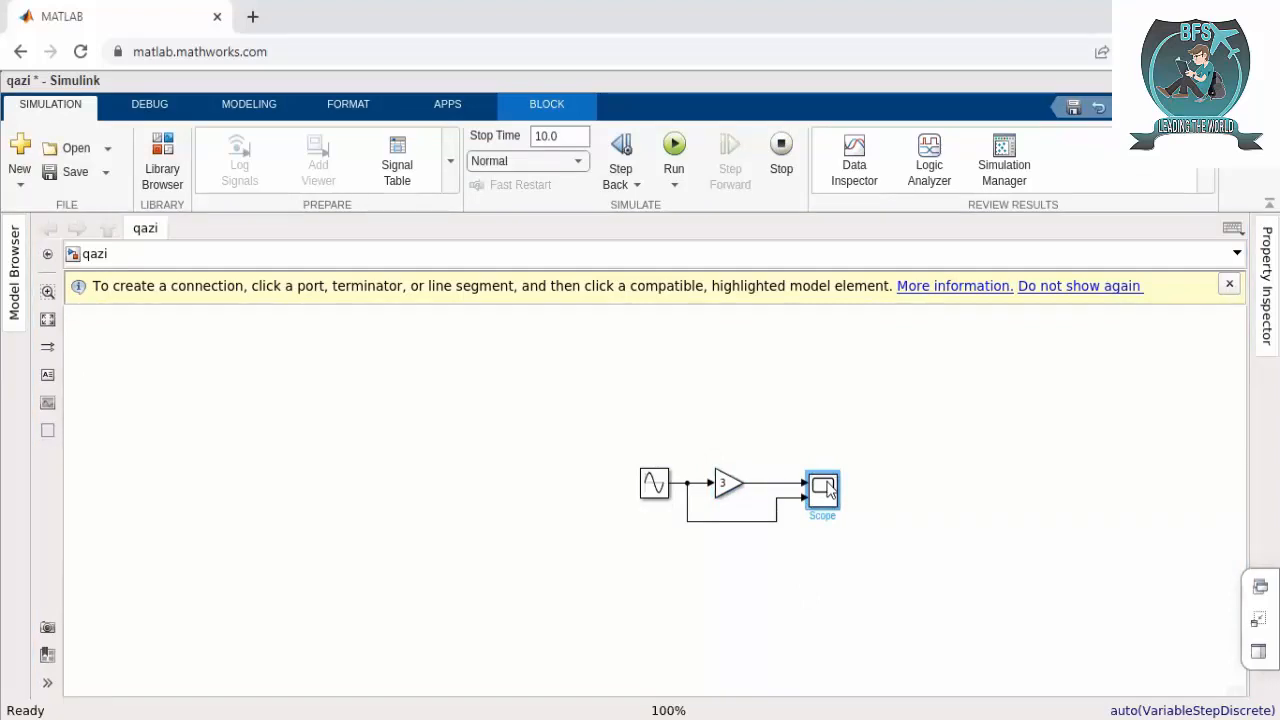
double_click(826, 488)
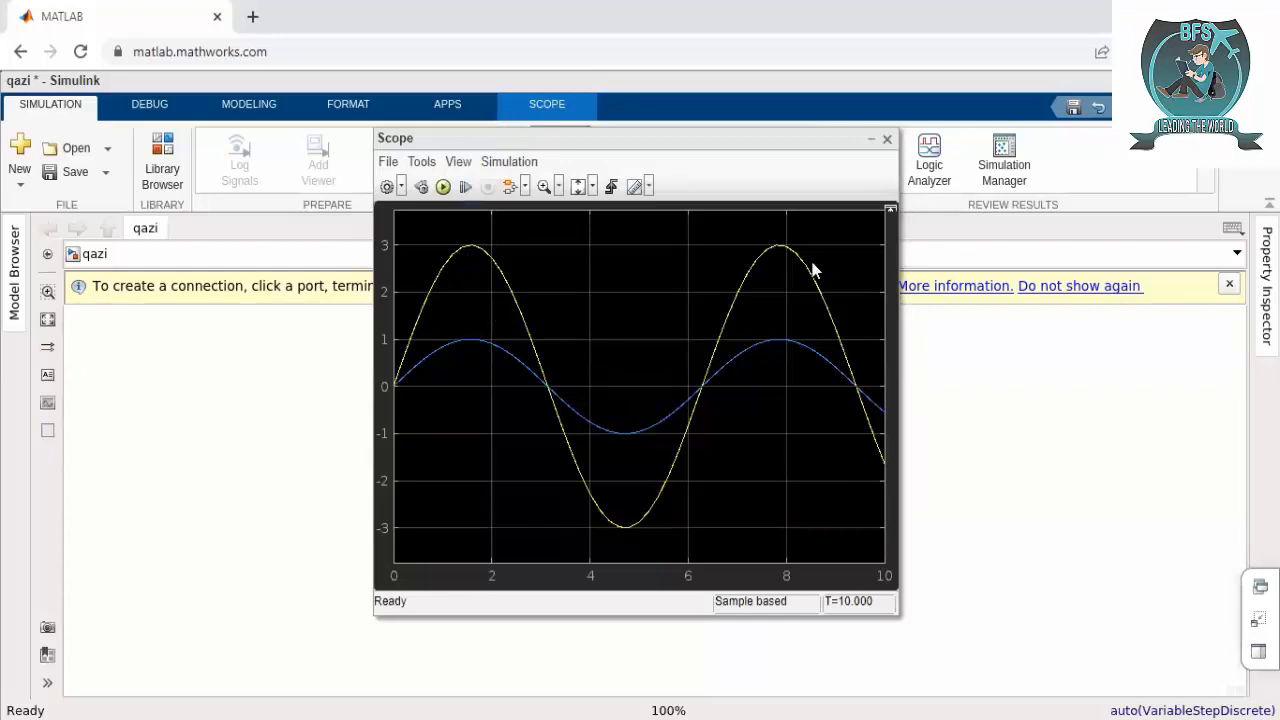
left_click(869, 140)
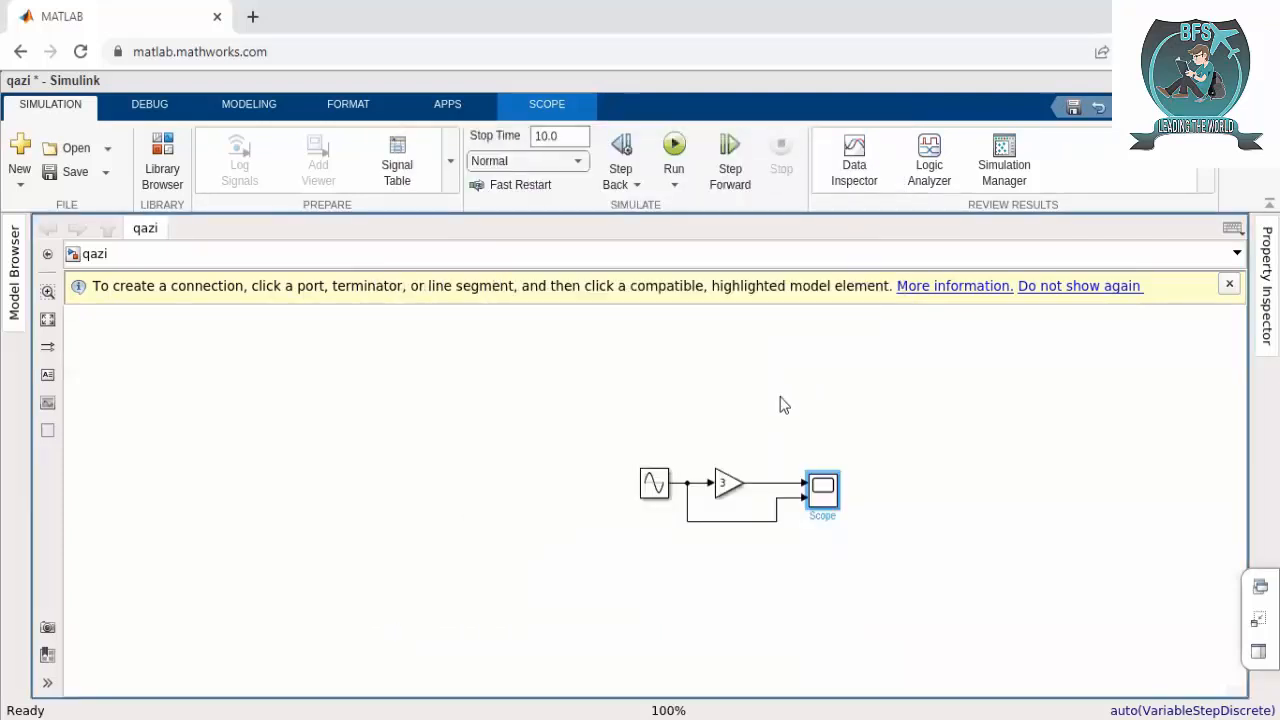
left_click(728, 488)
left_click(728, 488)
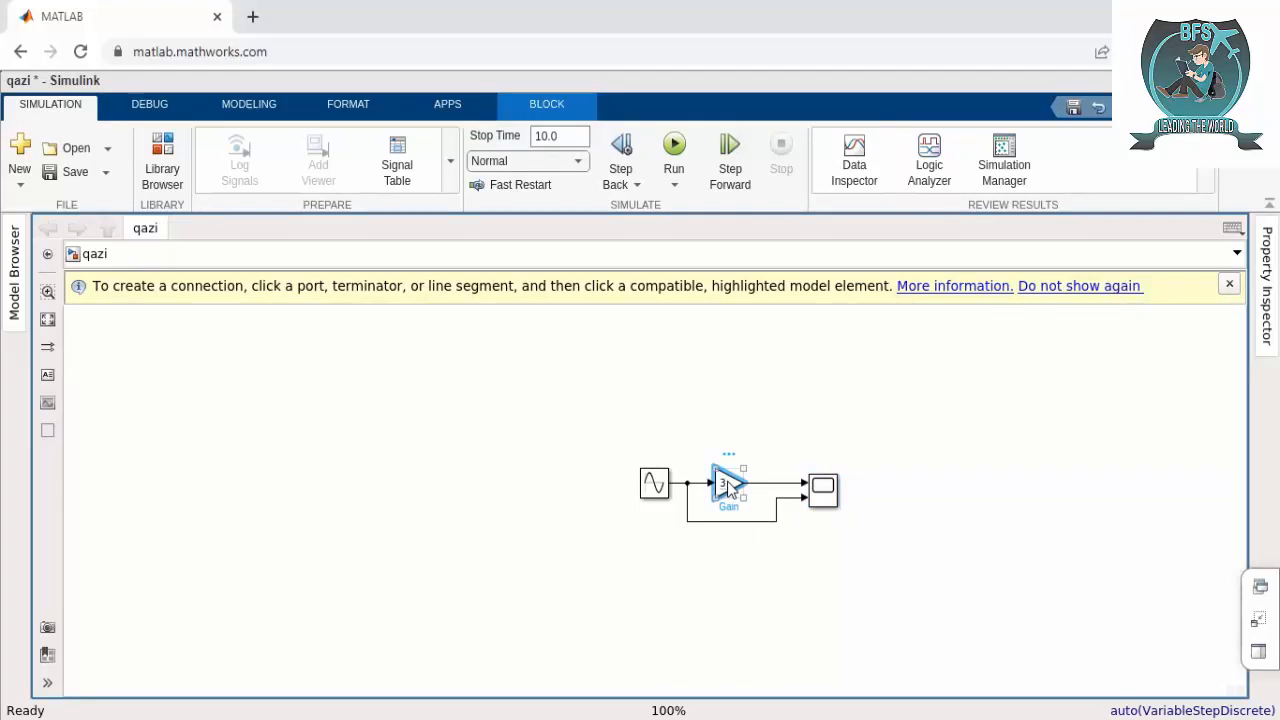
double_click(728, 488)
left_click(652, 484)
left_click(716, 496)
left_click(664, 494)
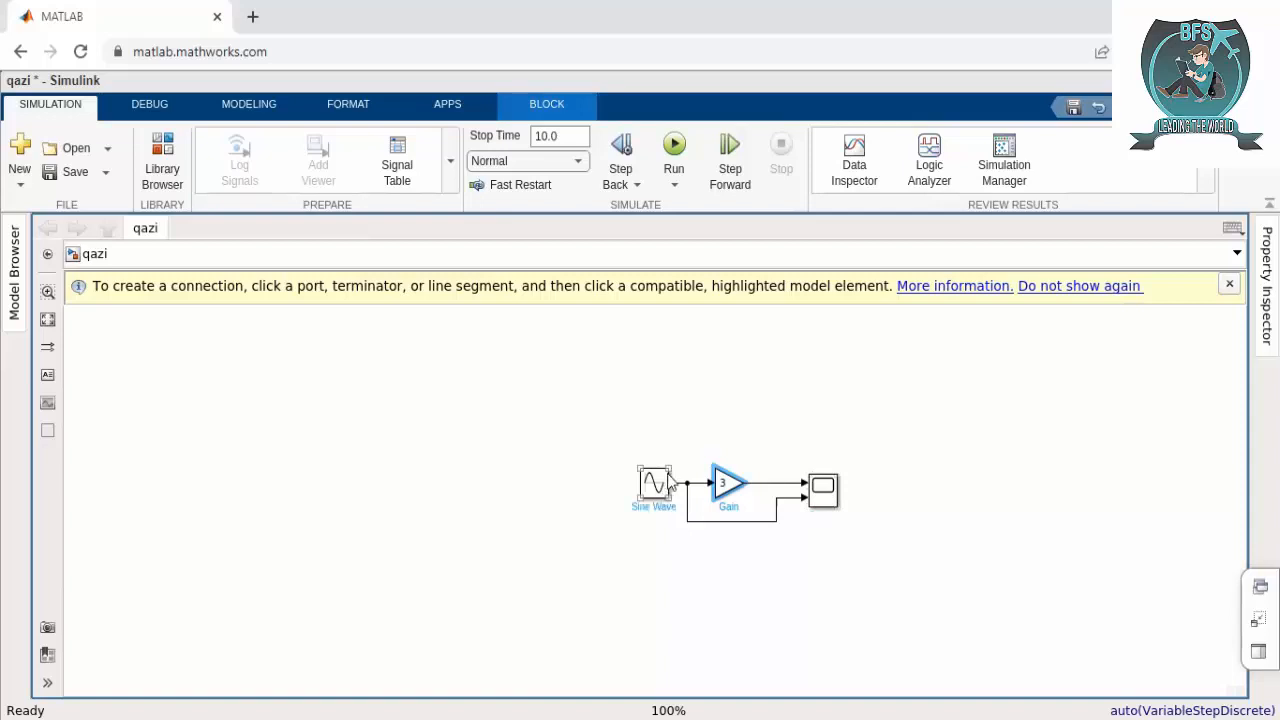
left_click(168, 175)
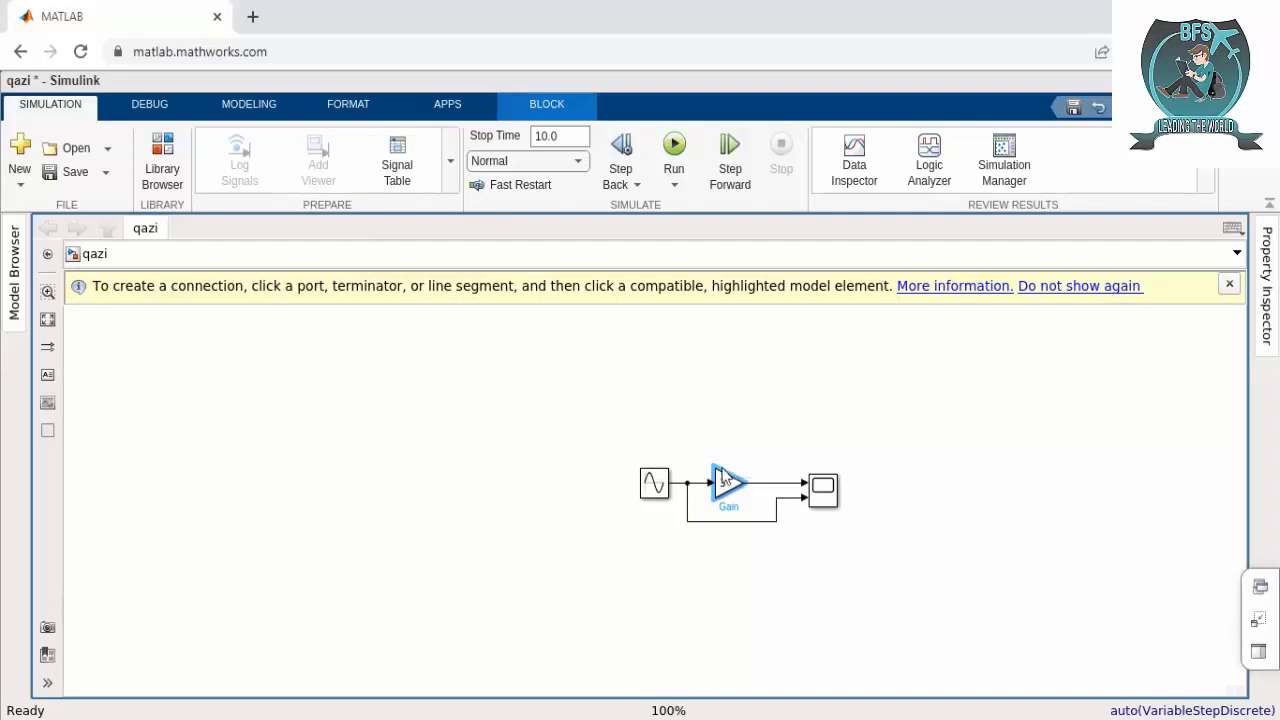
left_click(727, 484)
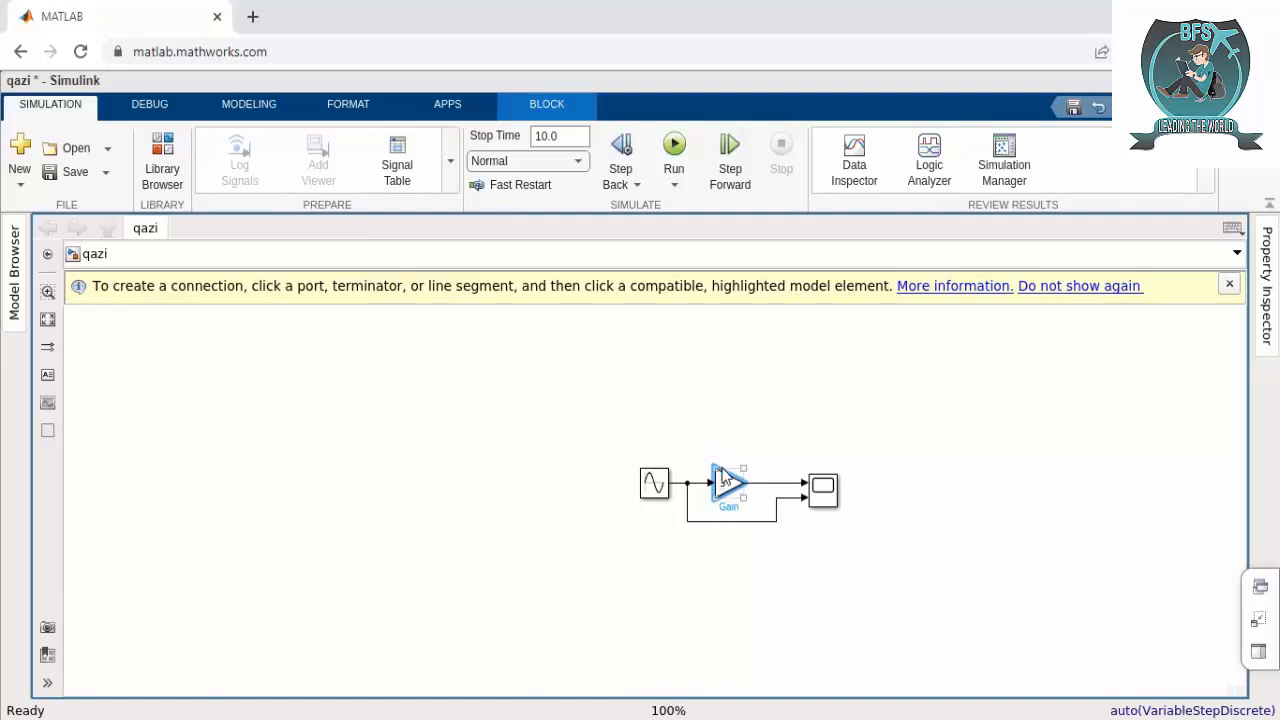
left_click(691, 604)
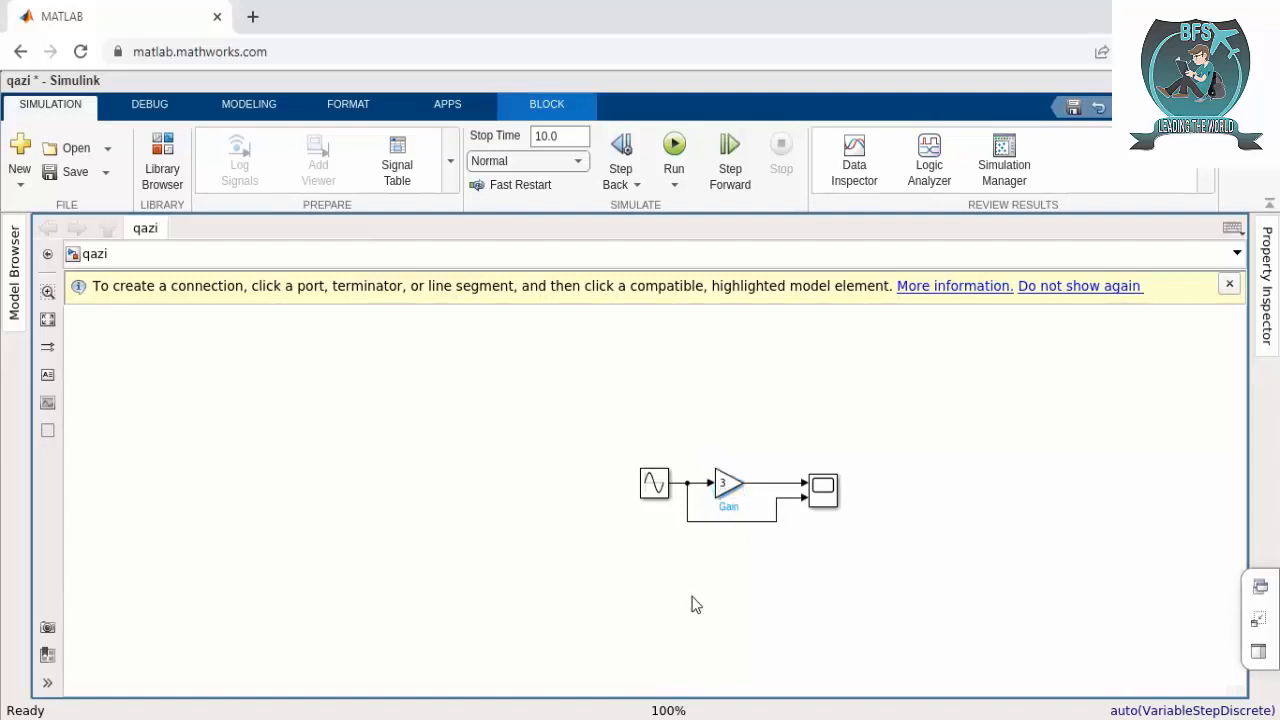
Step: Look through the Library Browser's library list down to Sources, and put the browser window away
left_click(158, 148)
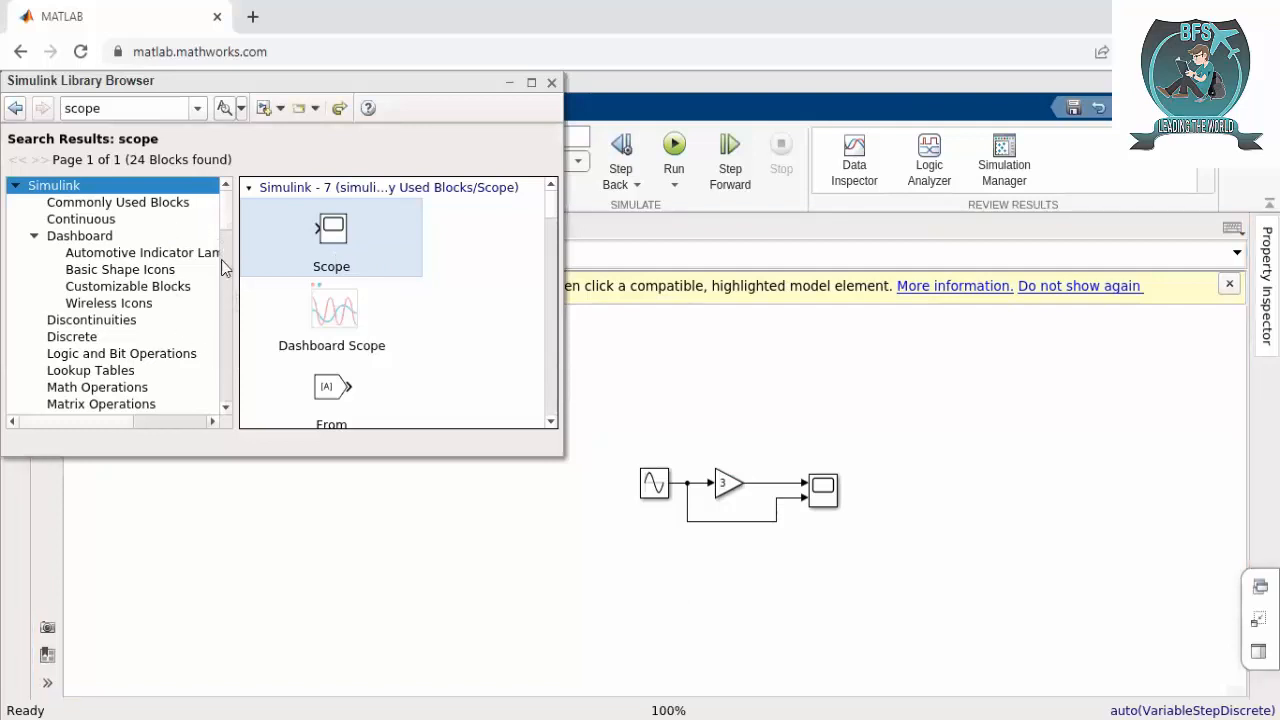
scroll(221, 285, "down", 5)
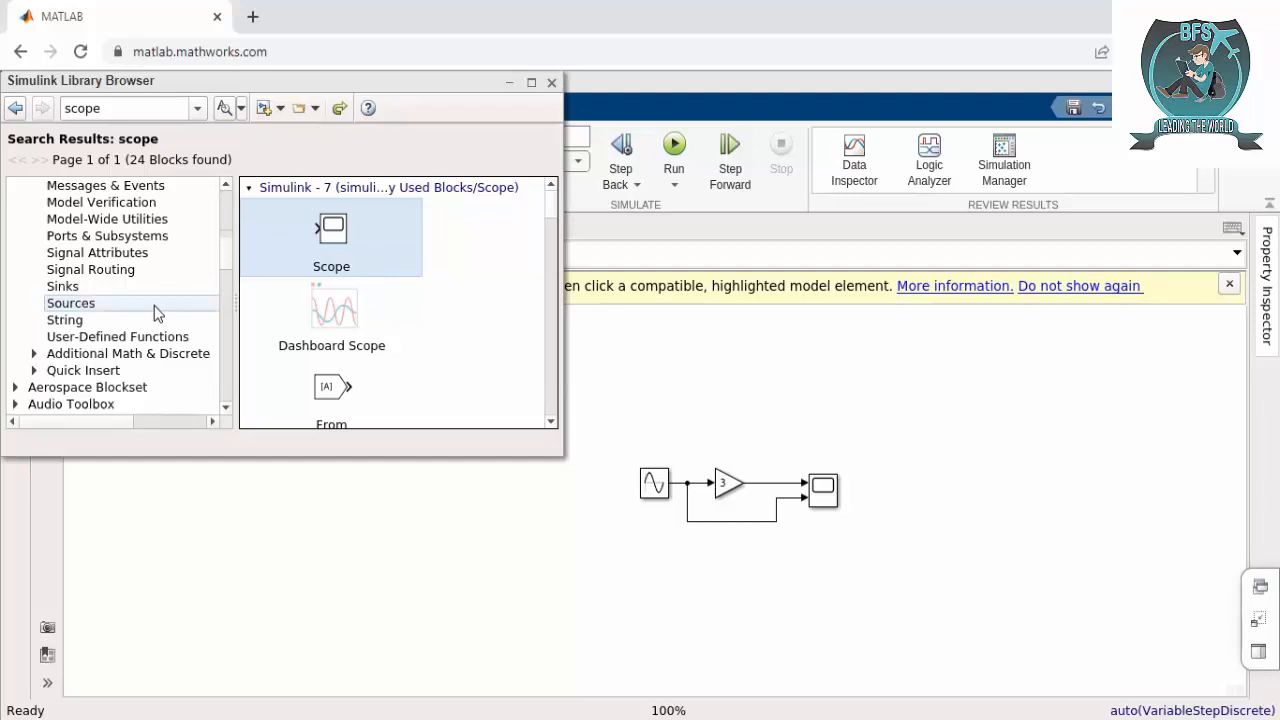
left_click(731, 488)
left_click(642, 497)
left_click(129, 109)
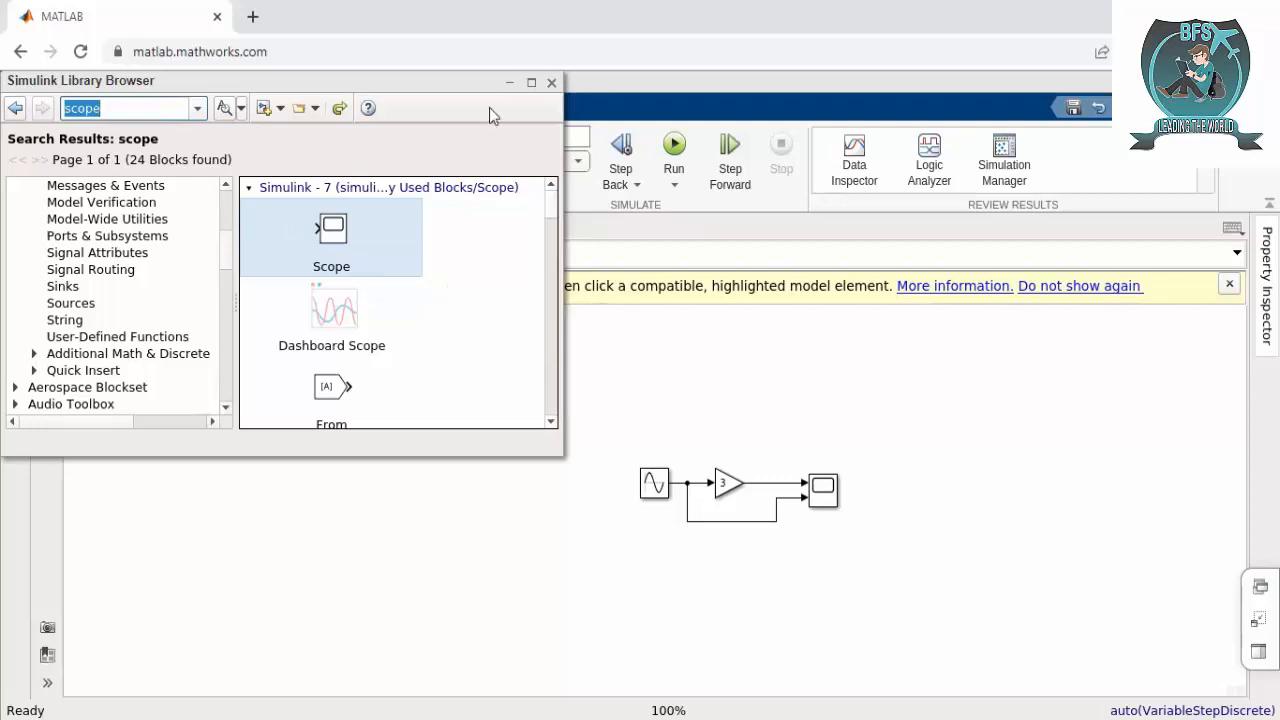
left_click_drag(510, 86, 1140, 338)
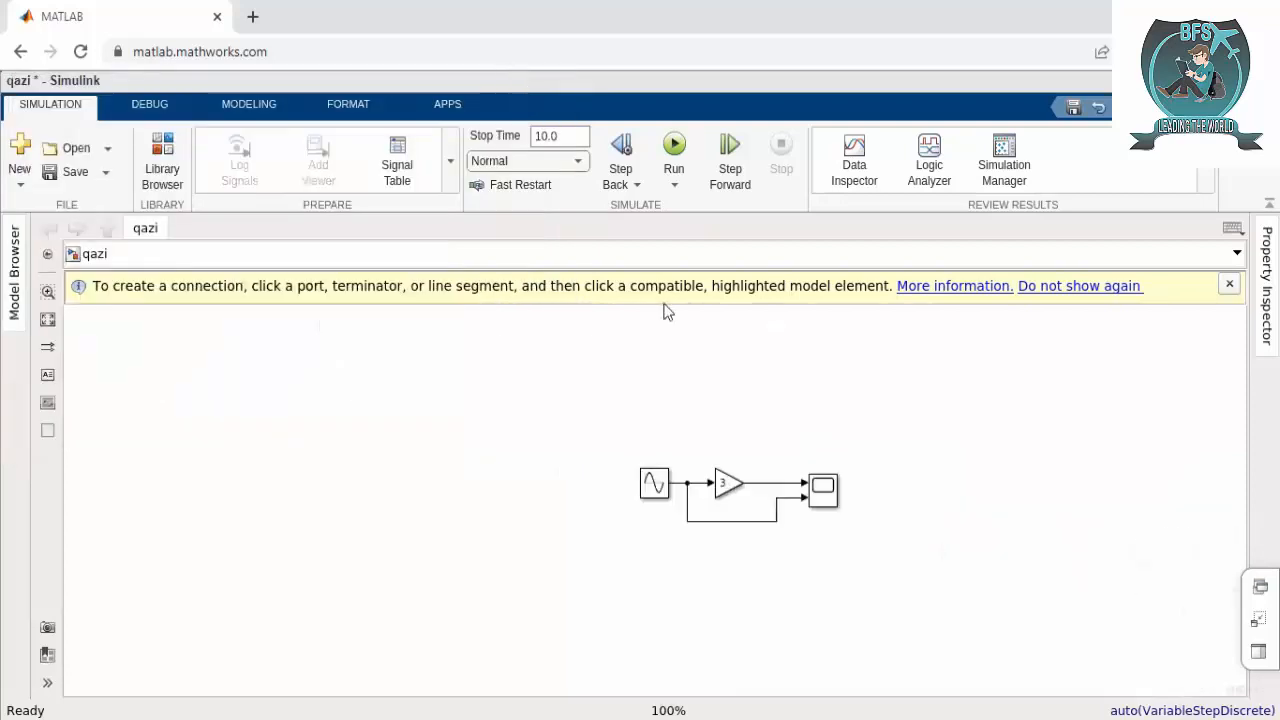
Step: Set the Gain block's gain parameter to 4
left_click(727, 484)
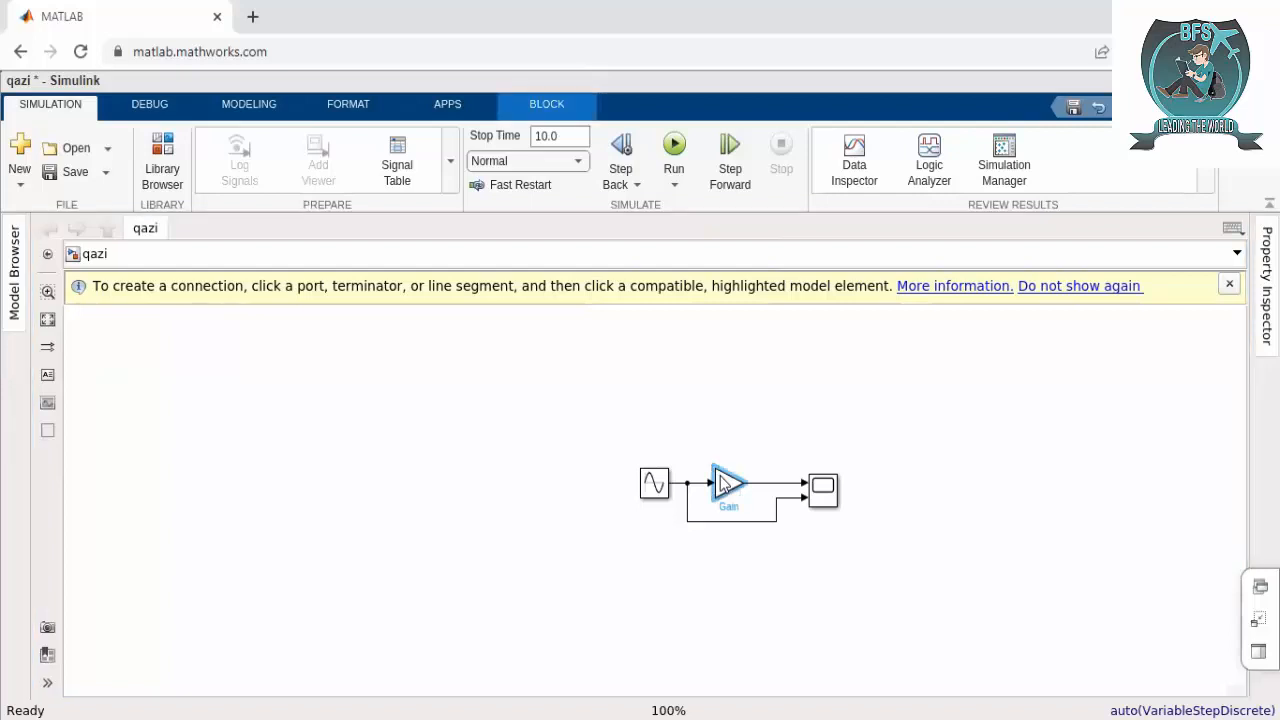
double_click(727, 484)
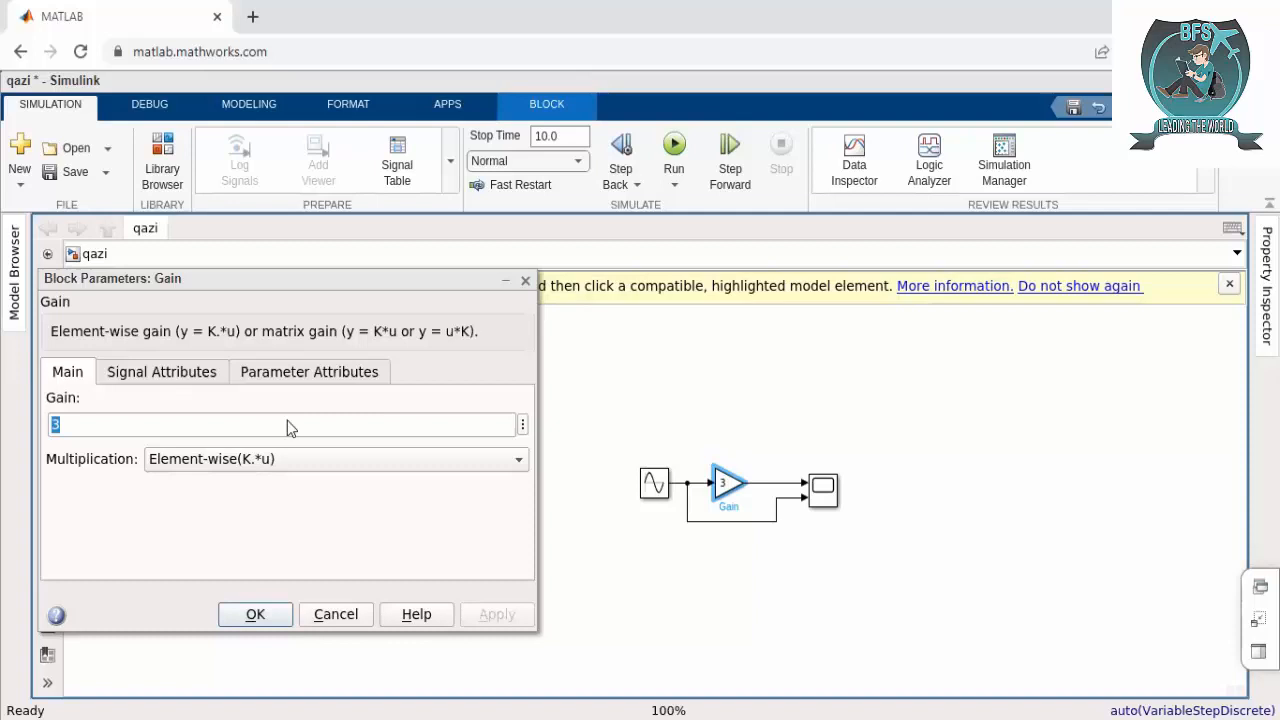
left_click(223, 428)
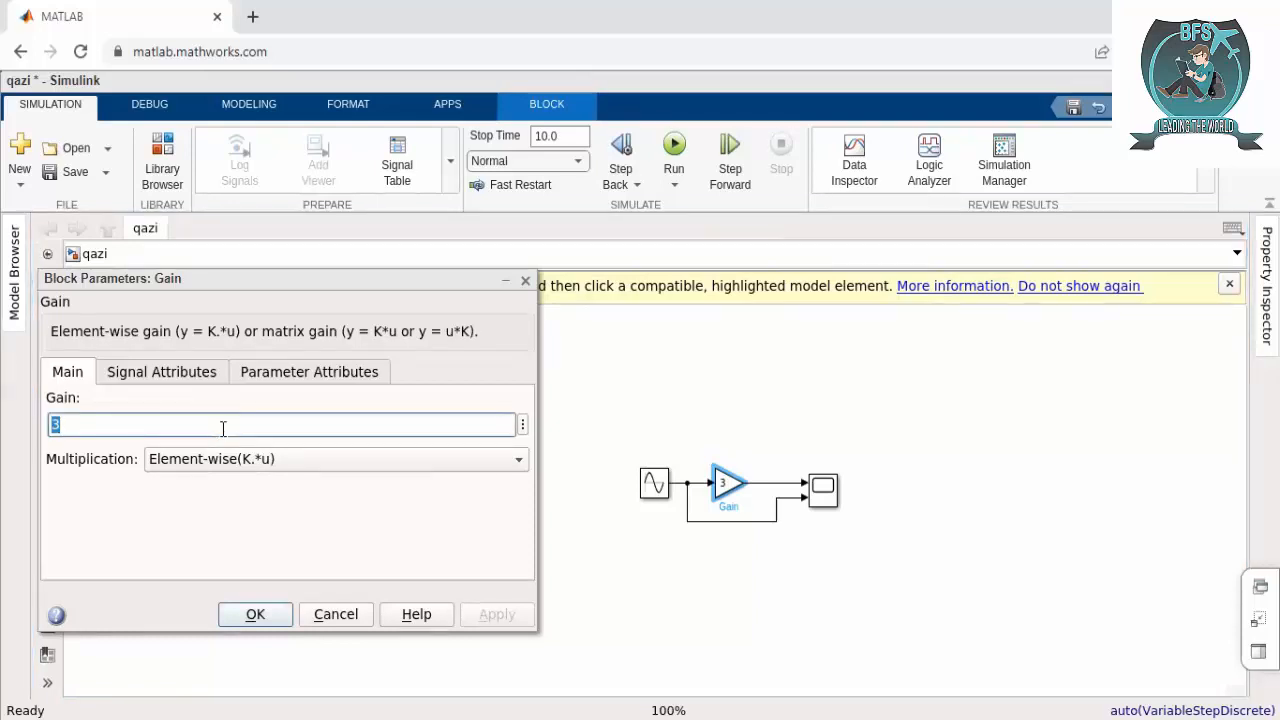
key("BackSpace")
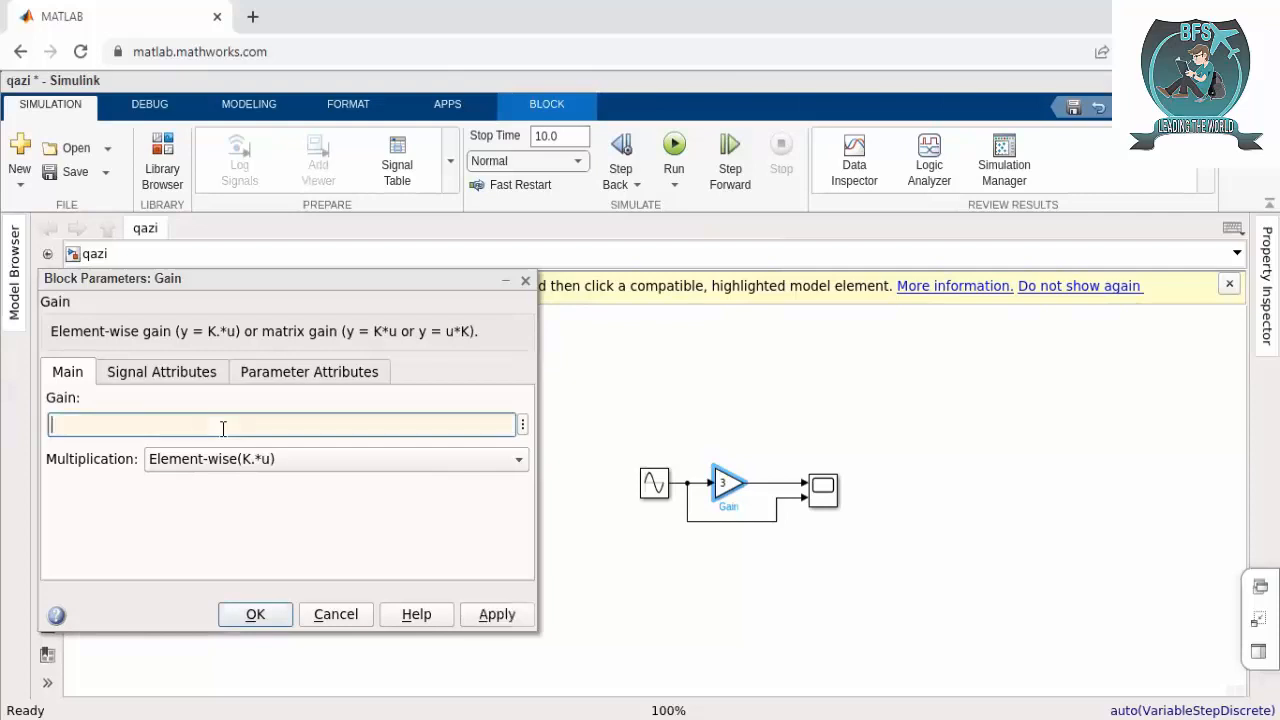
type("4")
key("Return")
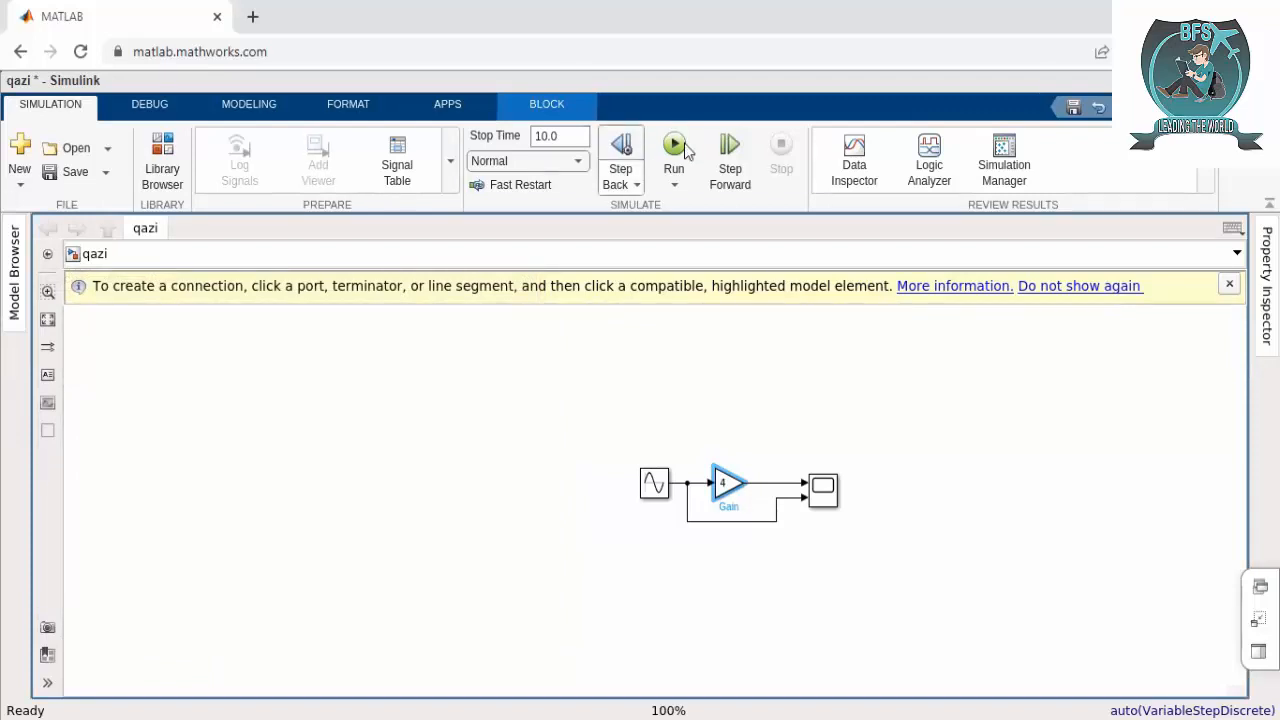
Step: Run the simulation with the new gain, examine the amplified and original sine waves in the Scope, and close the Scope
left_click(686, 150)
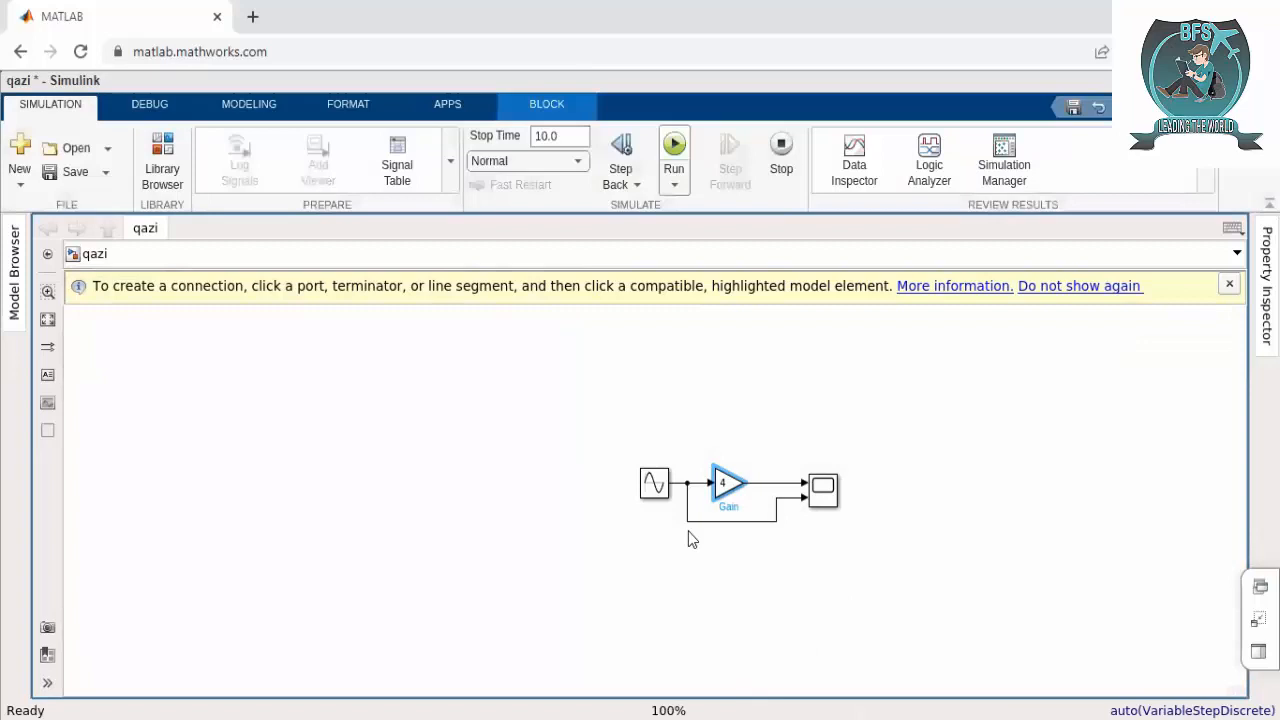
left_click(823, 491)
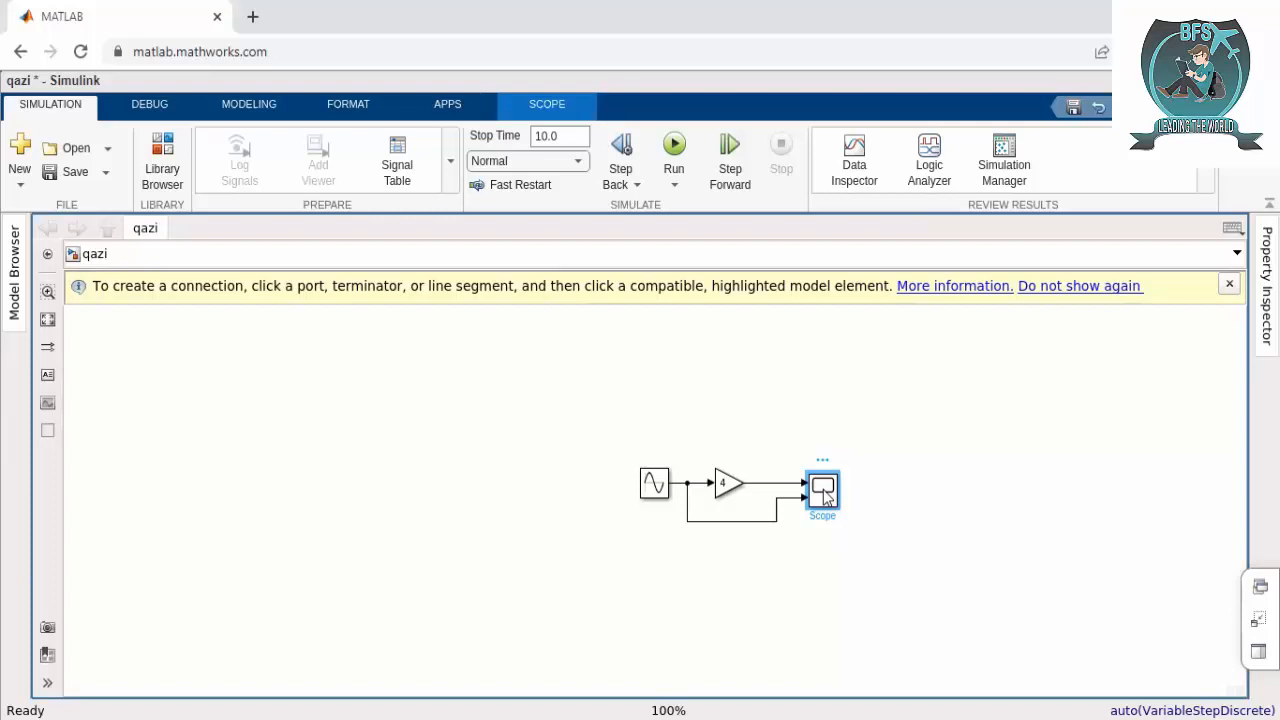
left_click(817, 578)
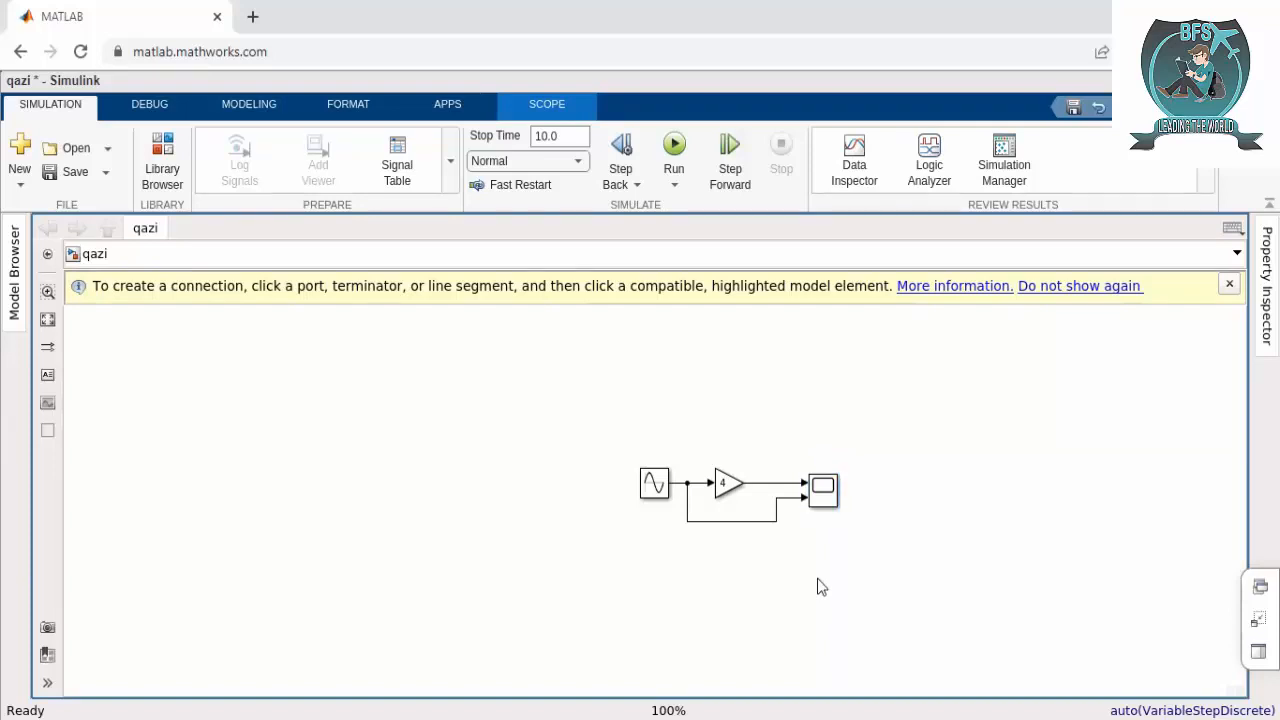
double_click(825, 487)
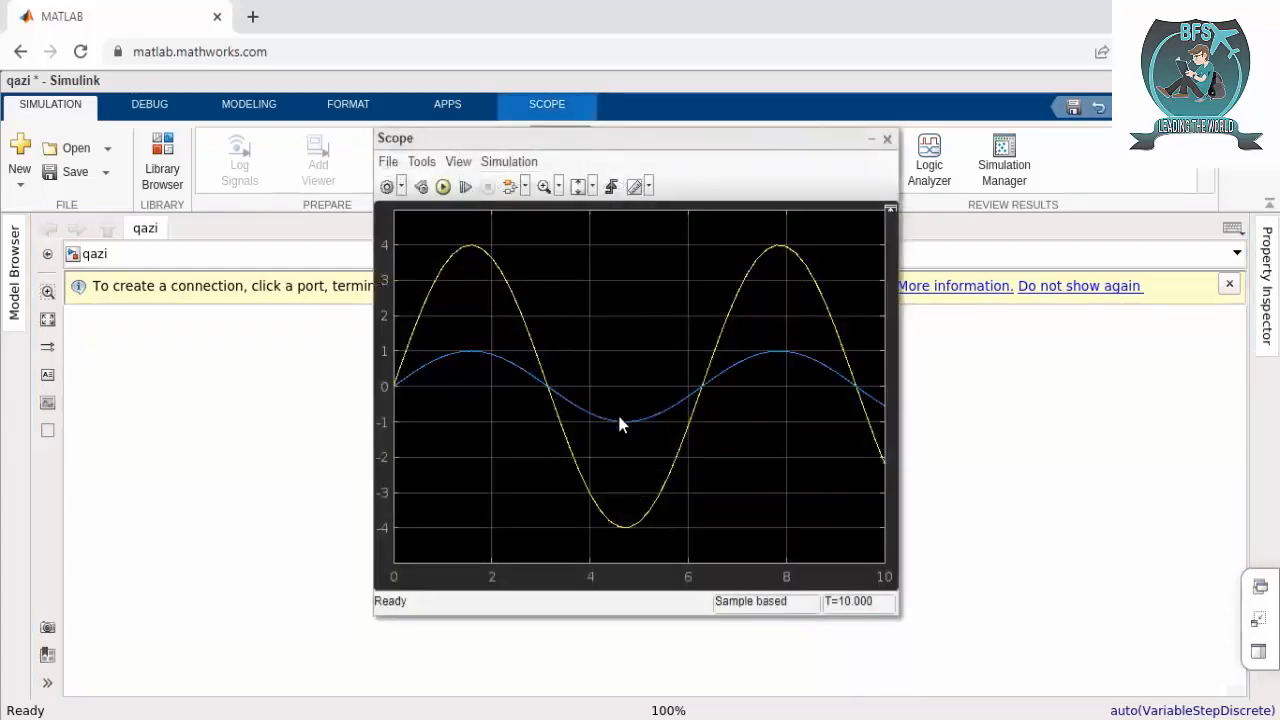
left_click(447, 188)
left_click(887, 143)
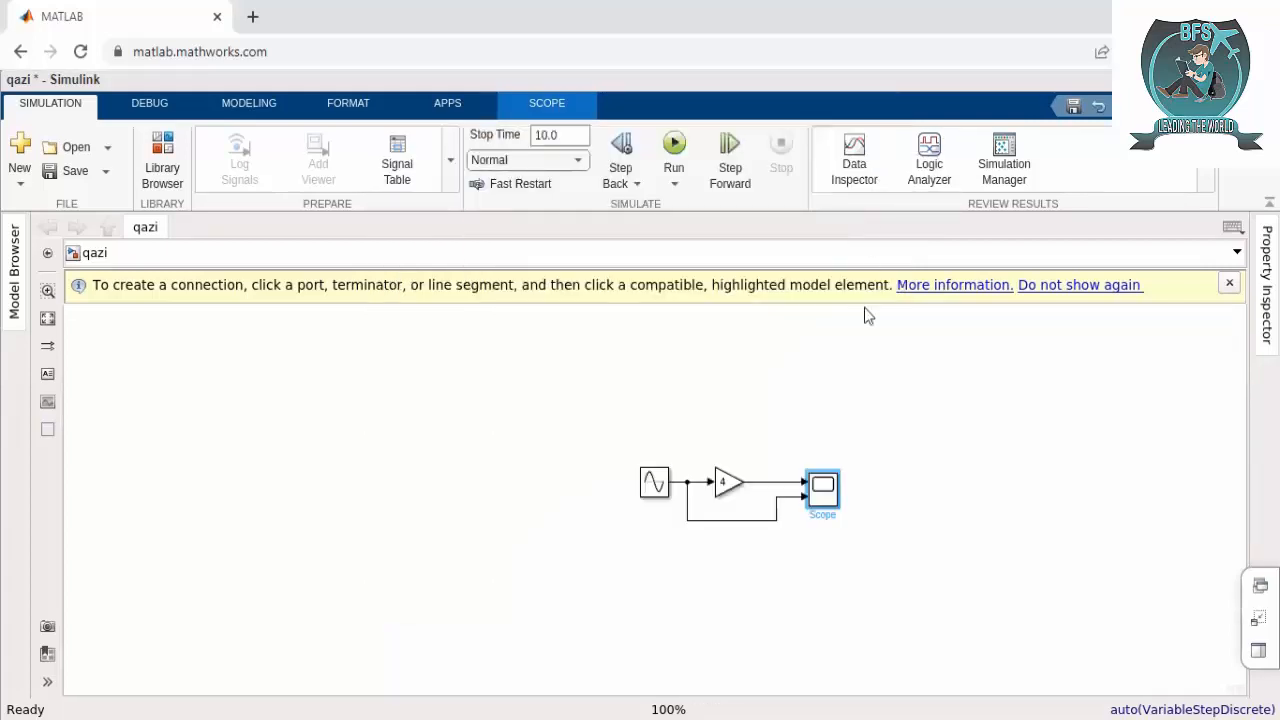